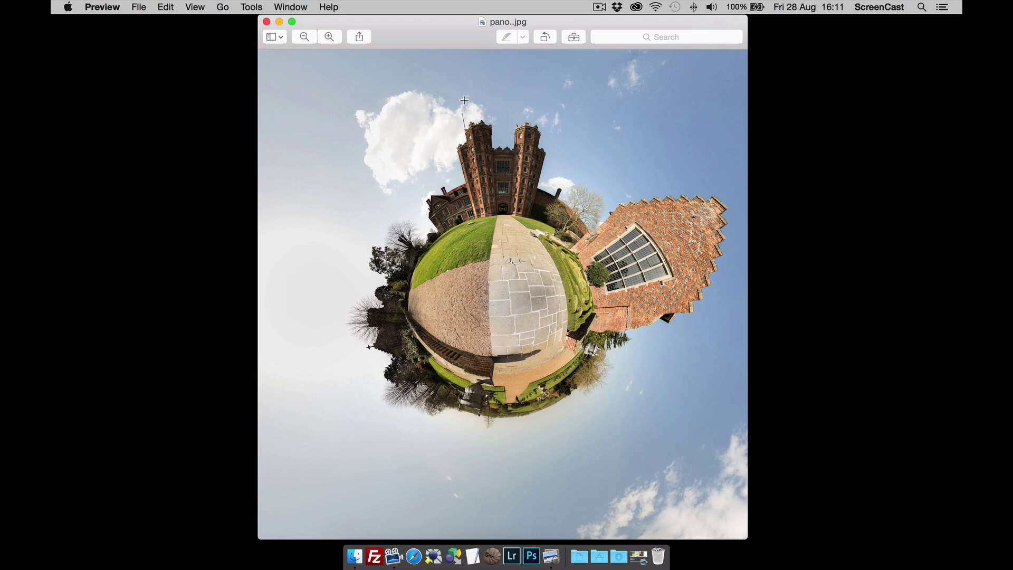
Bring the Finder to the front, away from the little-planet image in Preview
click(834, 137)
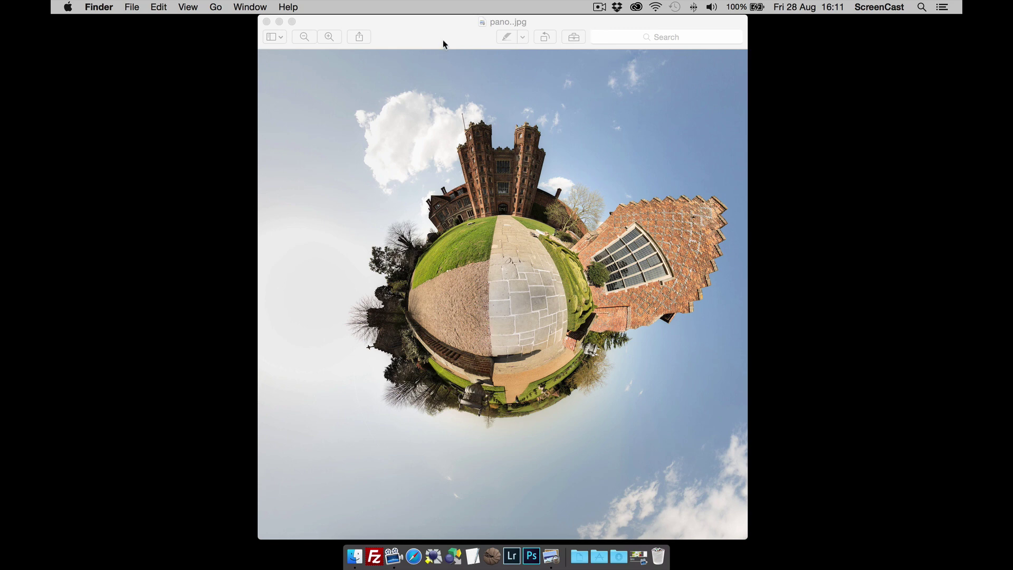
Close the little-planet image and load East Court.jpg into Pano2VR via the Dock
click(267, 22)
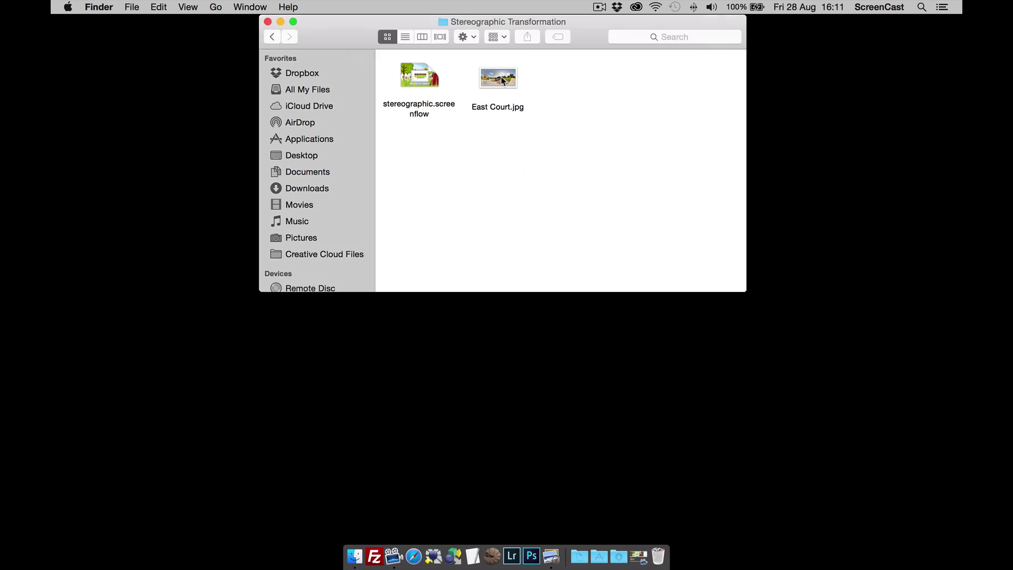
drag(502, 81, 456, 545)
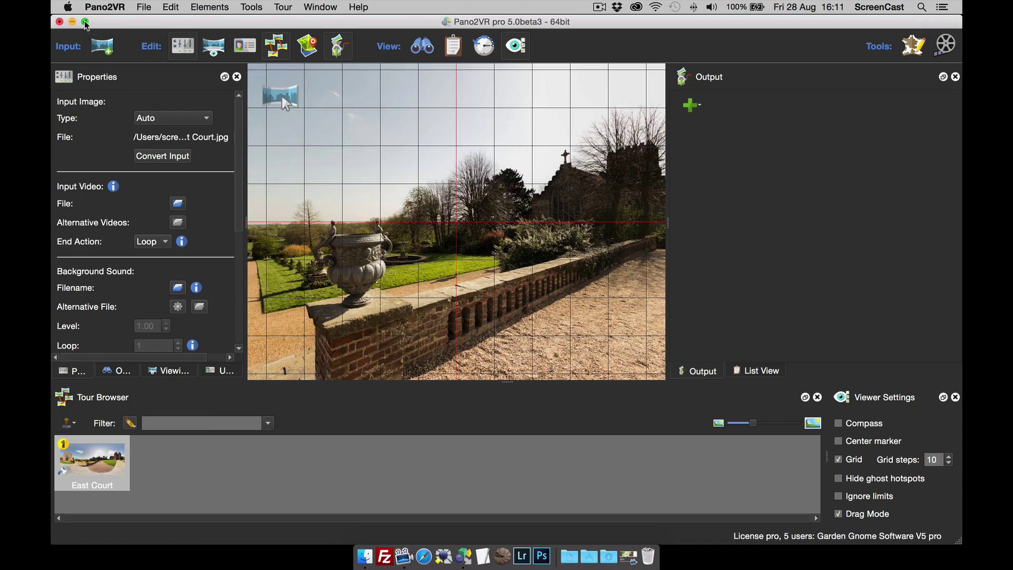
Make Pano2VR full screen and add a Transformation output
click(86, 22)
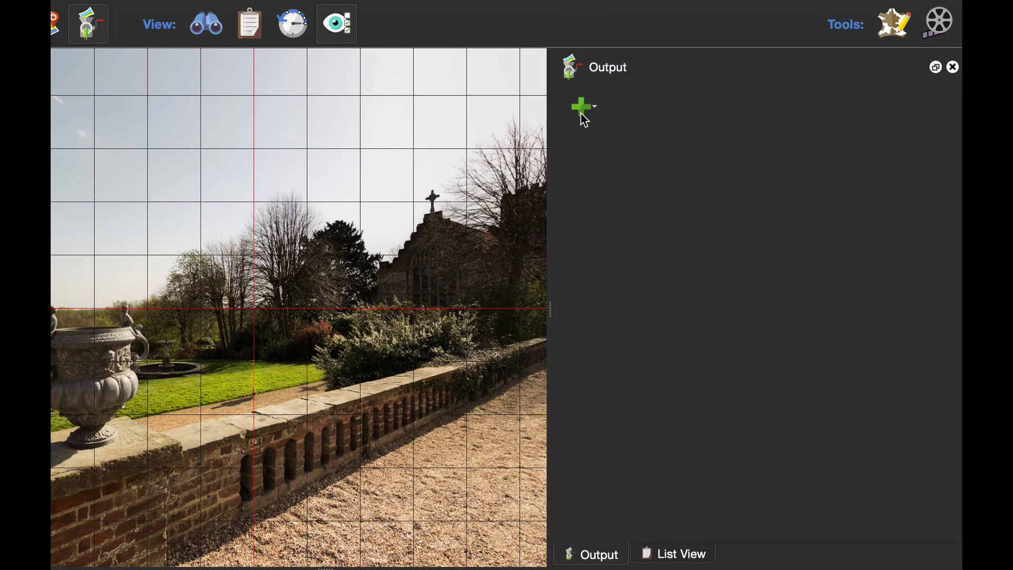
click(581, 113)
click(601, 152)
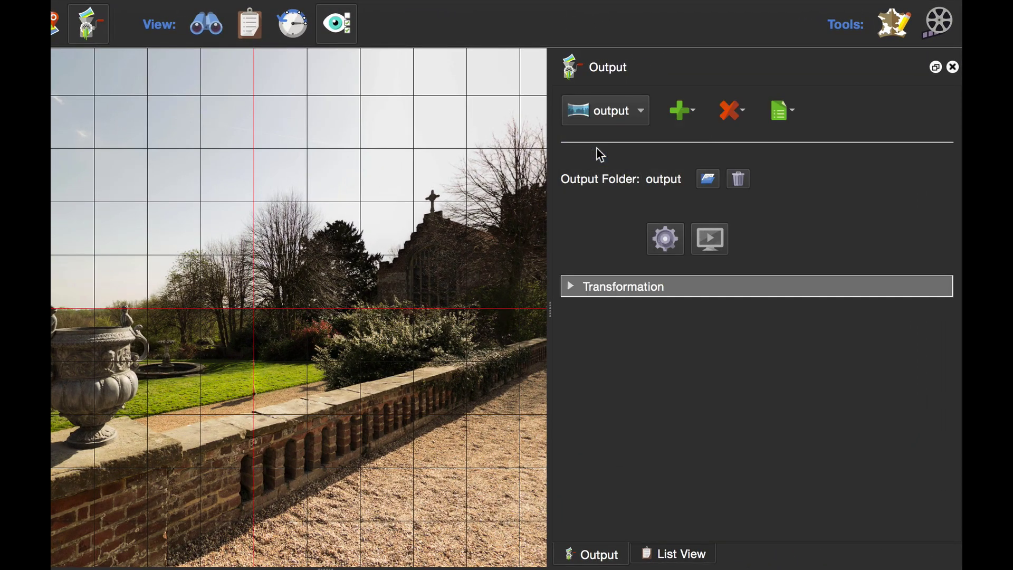
Set the Transformation output's projection Type to Stereographic
click(571, 288)
drag(952, 264, 960, 362)
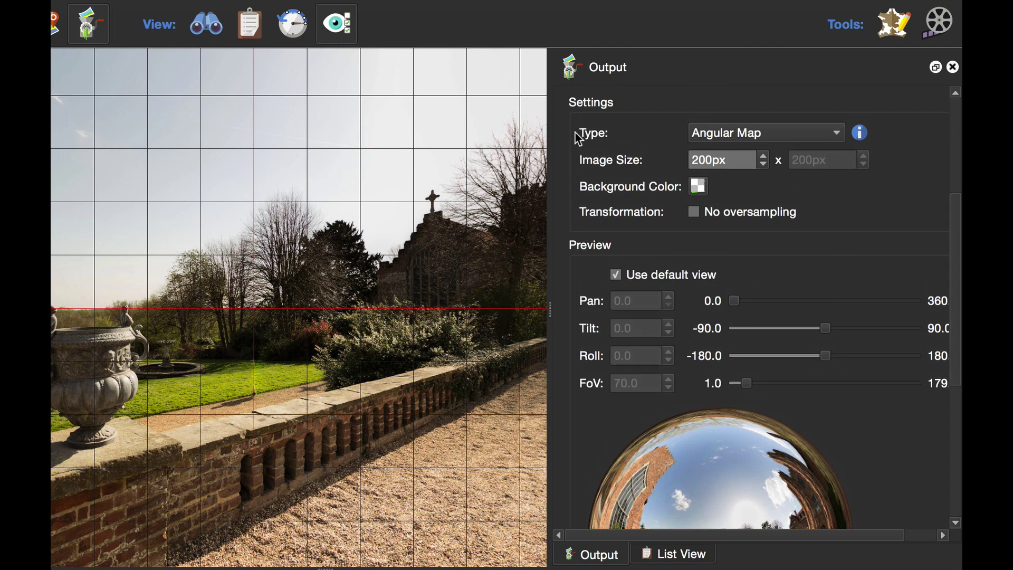
click(750, 143)
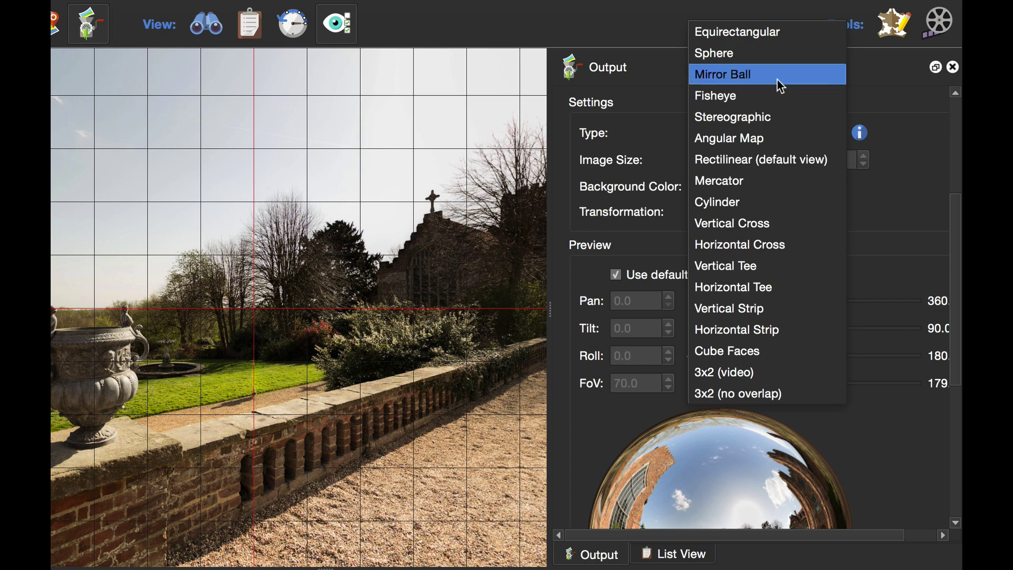
click(731, 121)
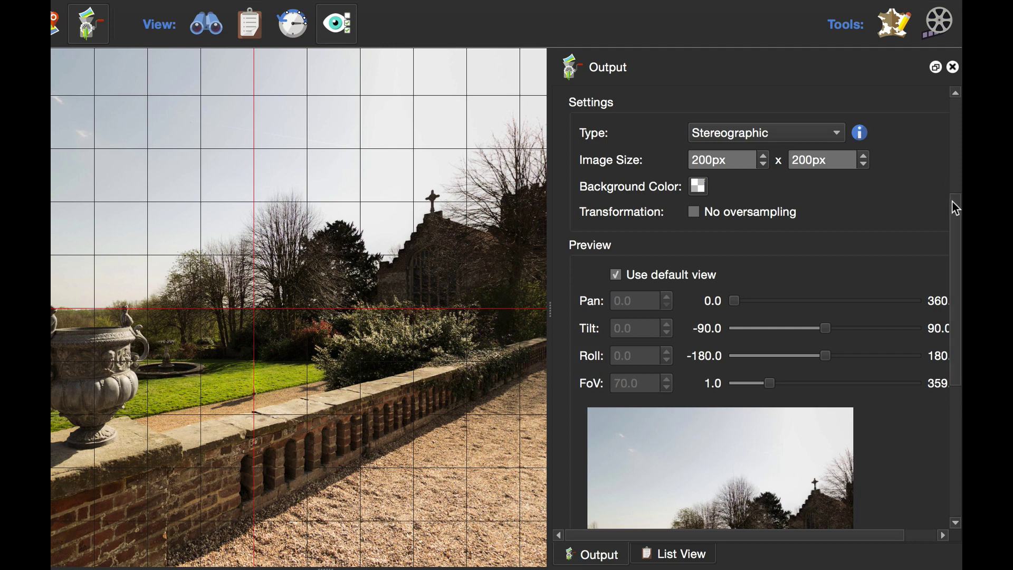
drag(953, 201, 957, 296)
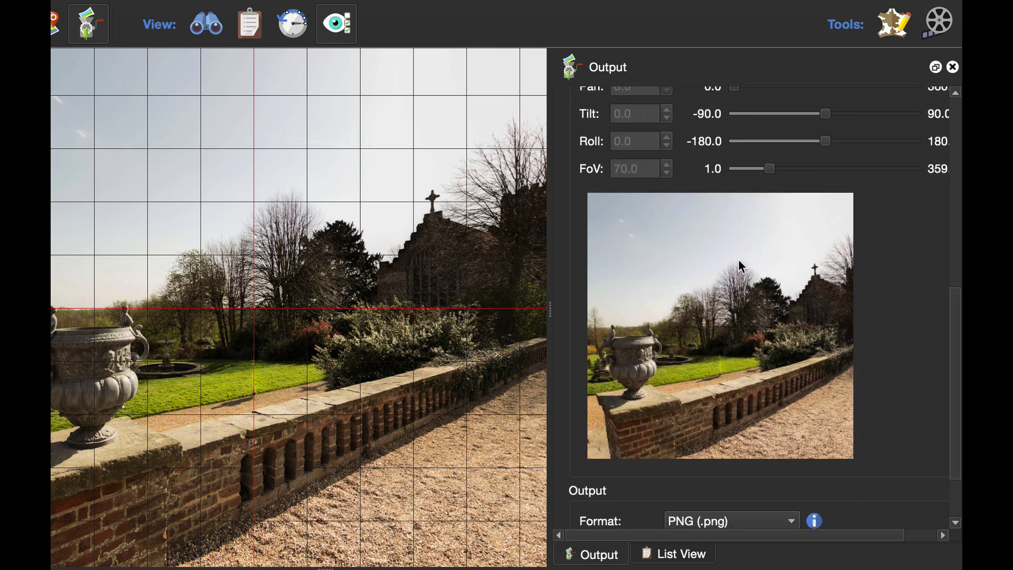
Detach the transformation preview into its own window and set it to Stay on top
right_click(685, 280)
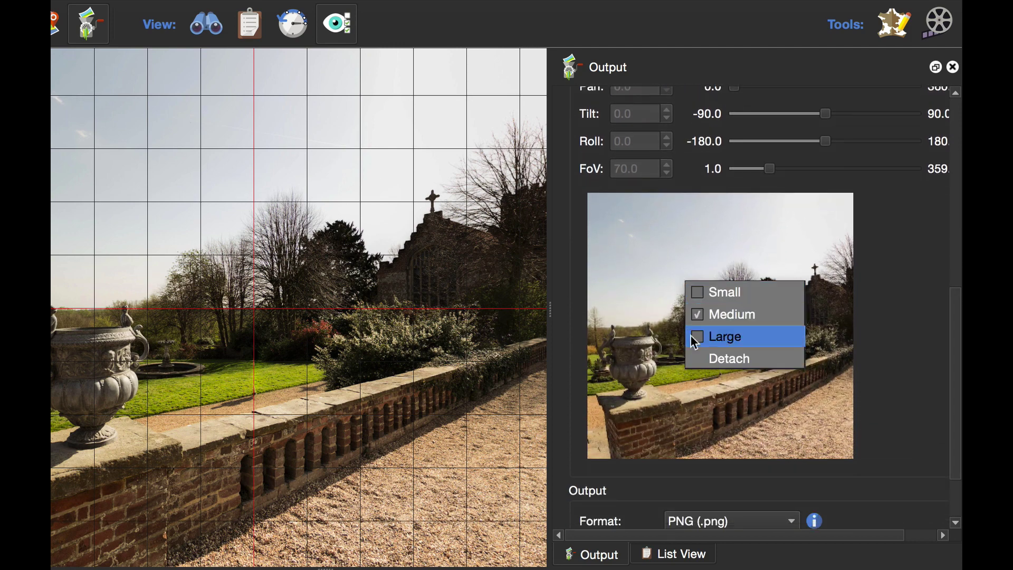
click(729, 364)
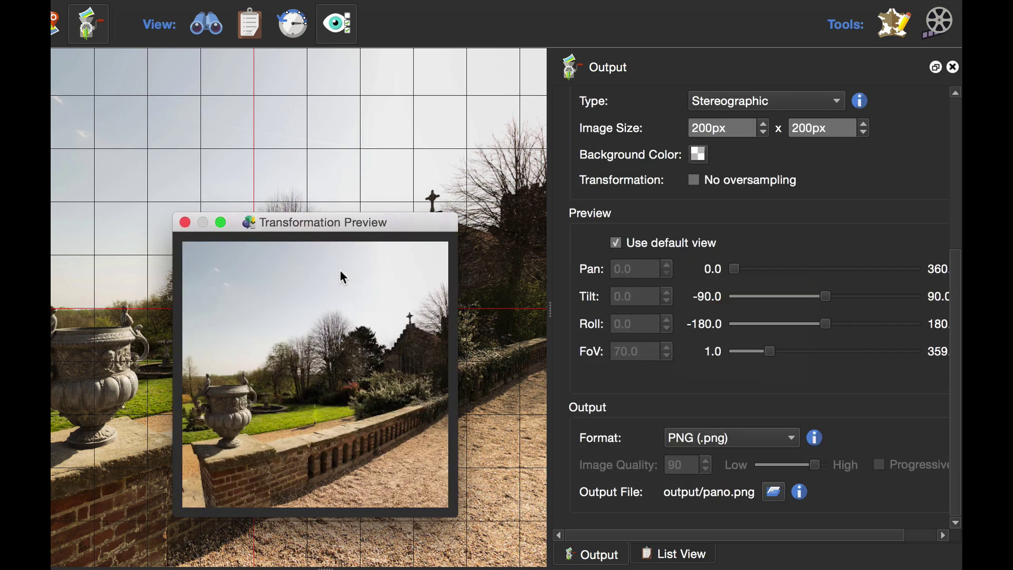
right_click(316, 267)
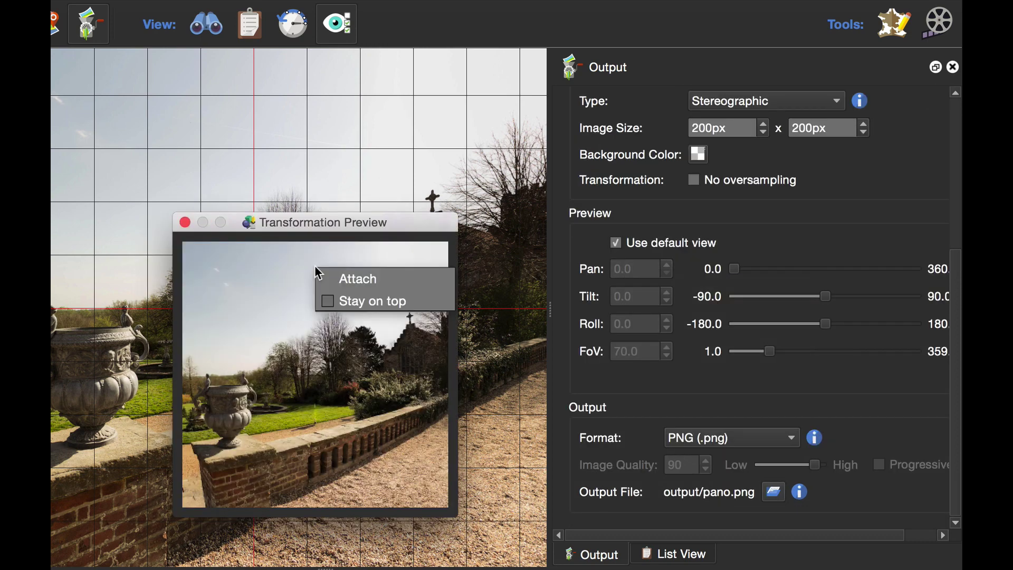
click(327, 301)
Enlarge the Transformation Preview window and position it beside the output settings
drag(474, 196, 344, 84)
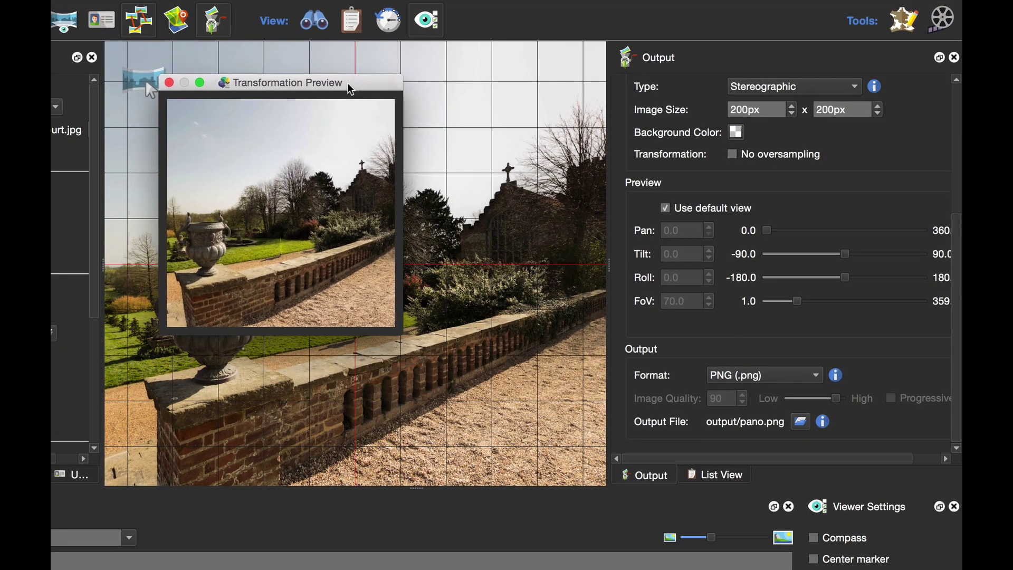
drag(394, 320, 549, 477)
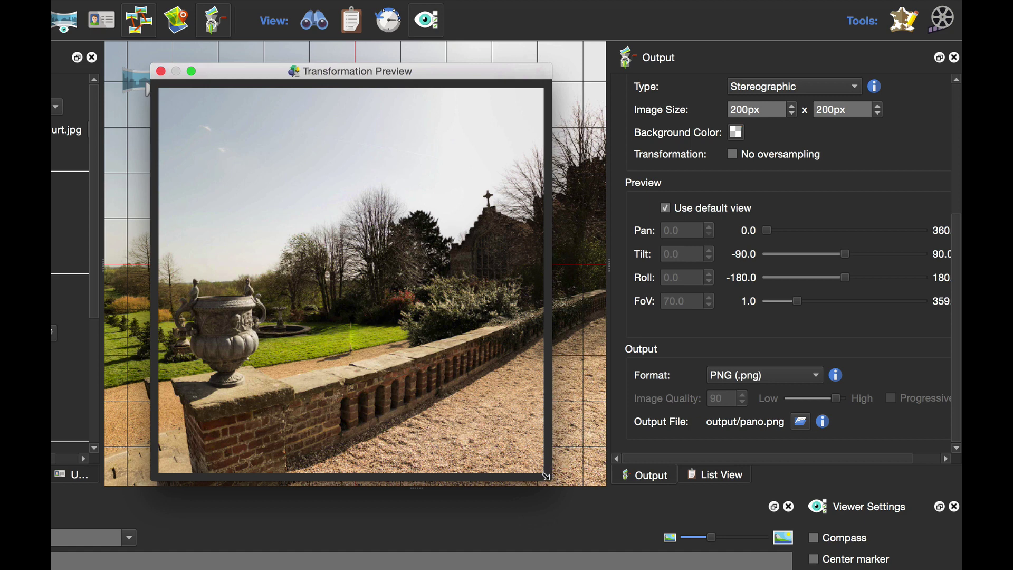
drag(453, 82, 475, 111)
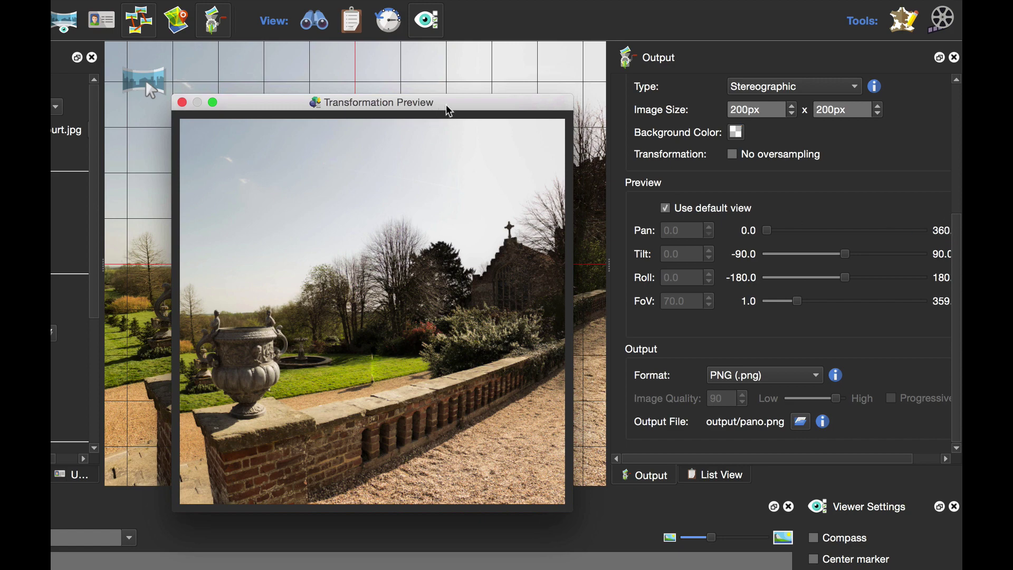
drag(449, 111, 443, 110)
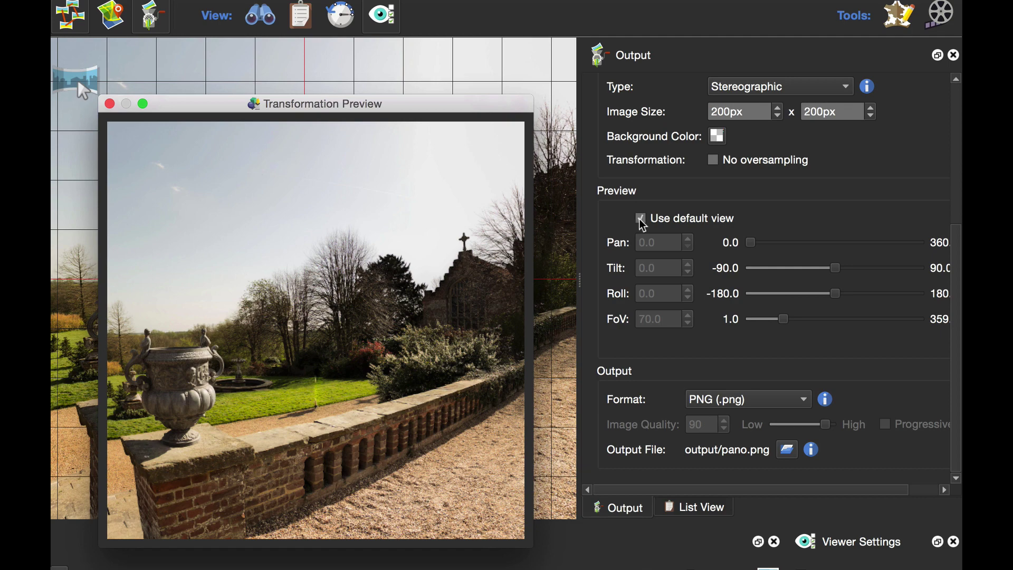
Enable a custom view and adjust it to Pan 221.3, Tilt -82.1 so the towers stand upright
click(641, 220)
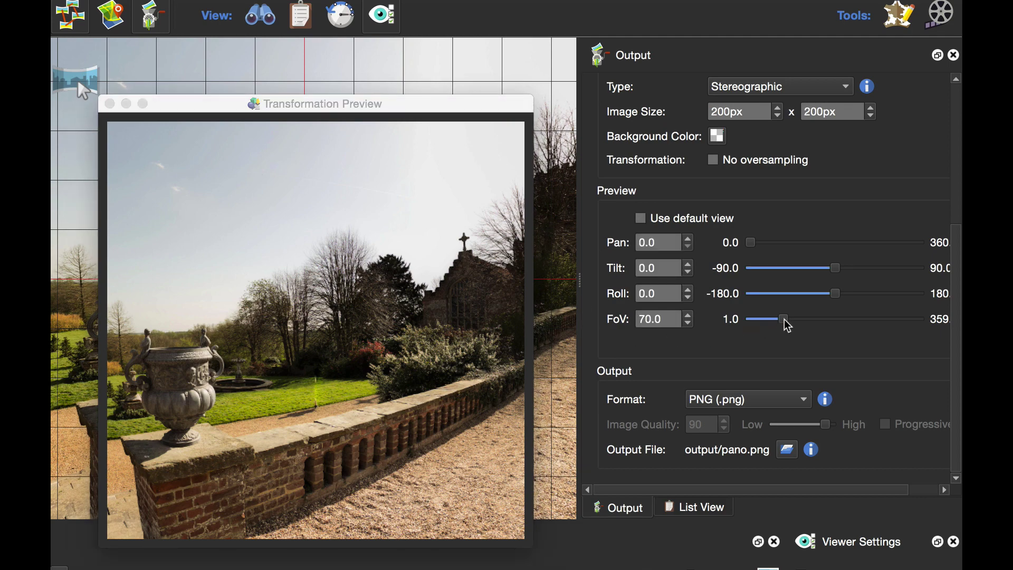
drag(784, 321, 888, 323)
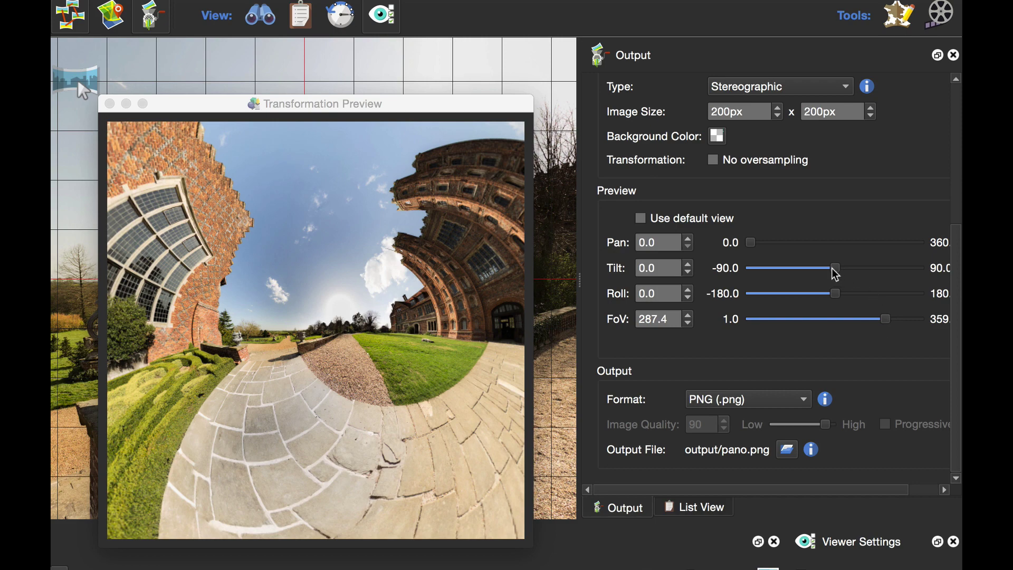
drag(837, 274, 750, 274)
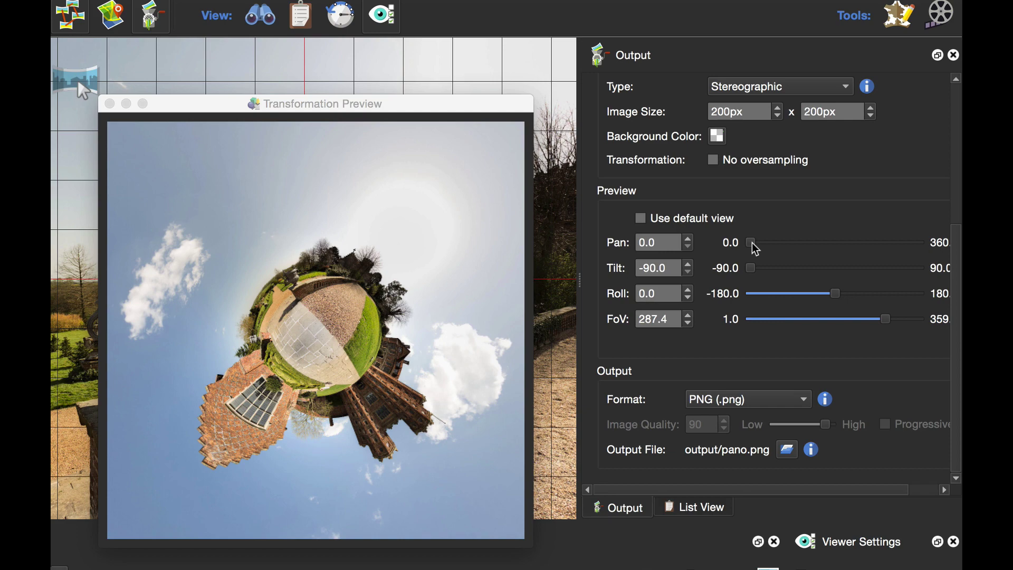
drag(756, 249, 859, 255)
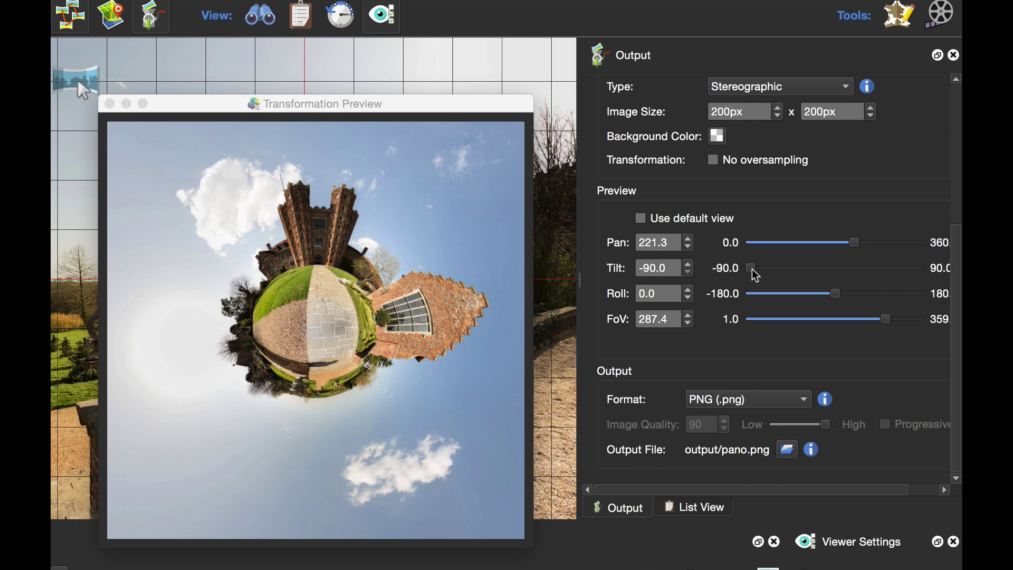
drag(753, 270, 764, 274)
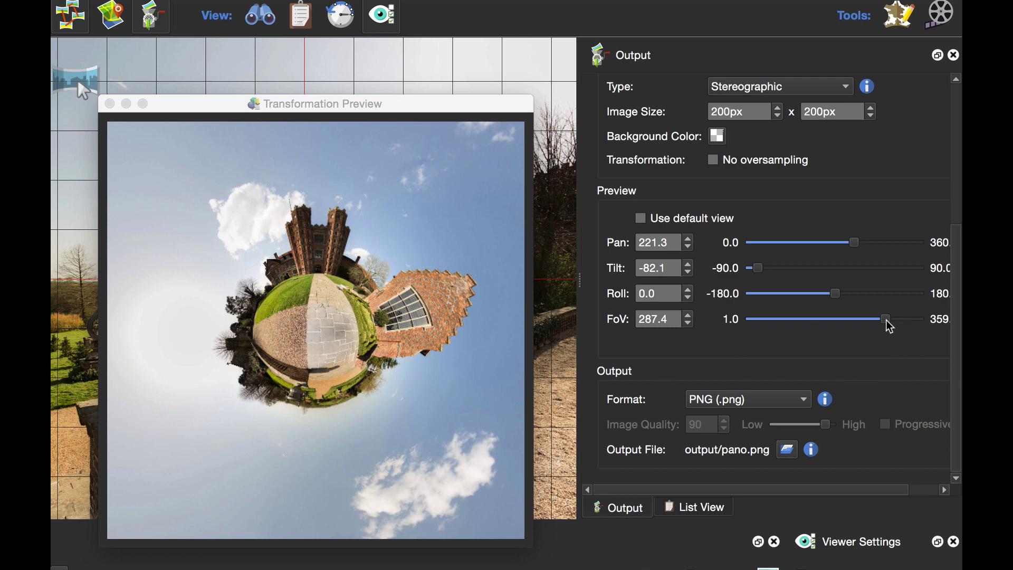
Narrow the field of view to 271.7 and bring the preview and Transformation settings into view
drag(890, 327, 883, 327)
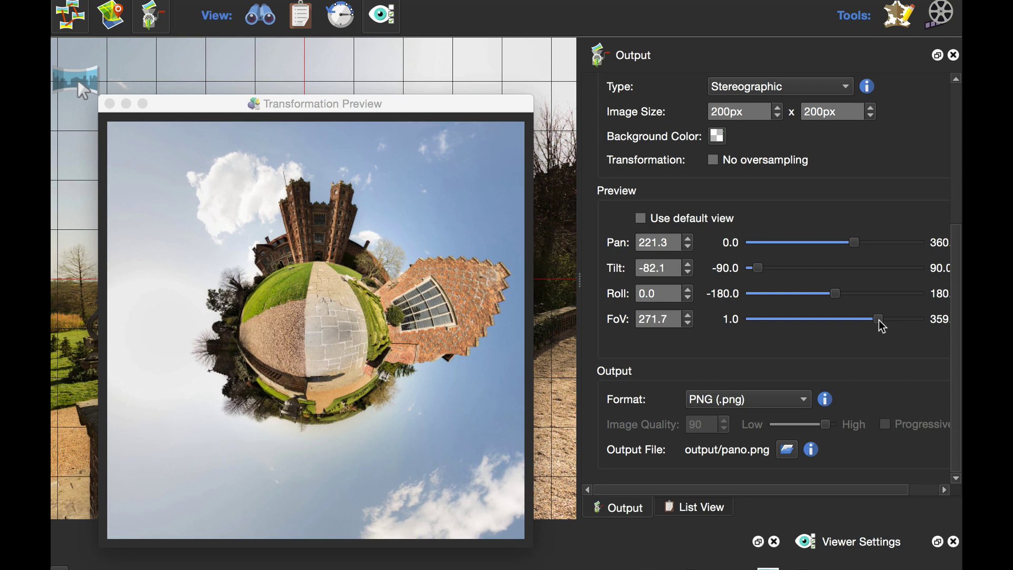
drag(437, 112, 431, 89)
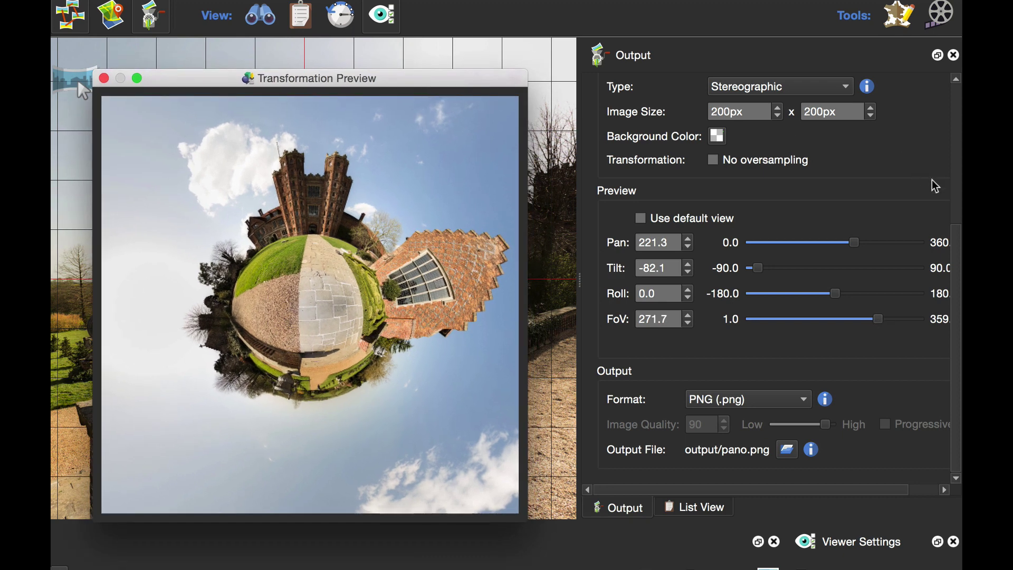
drag(958, 264, 958, 213)
Set the output image size to 5000 × 5000 px
click(745, 195)
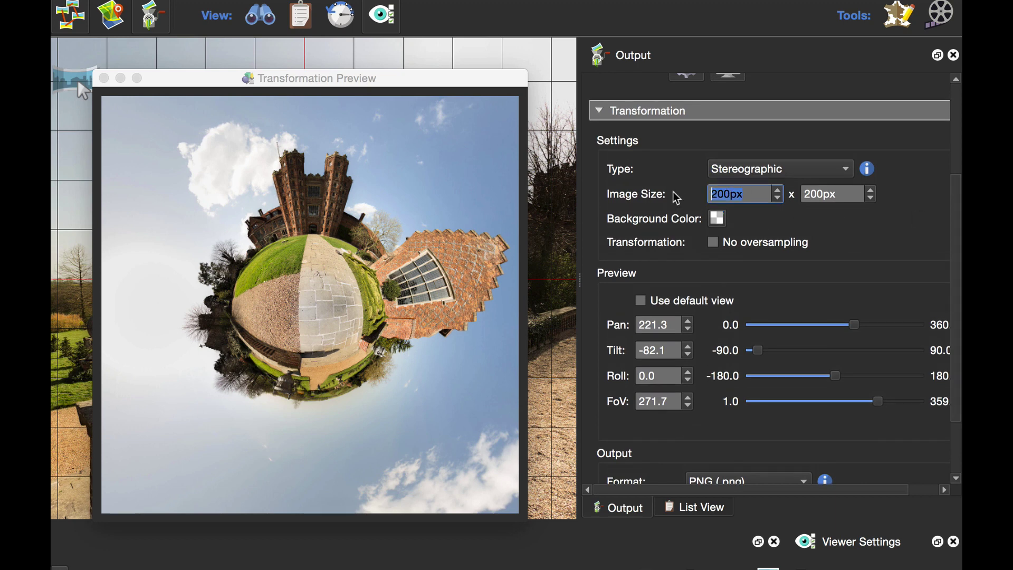
text(500)
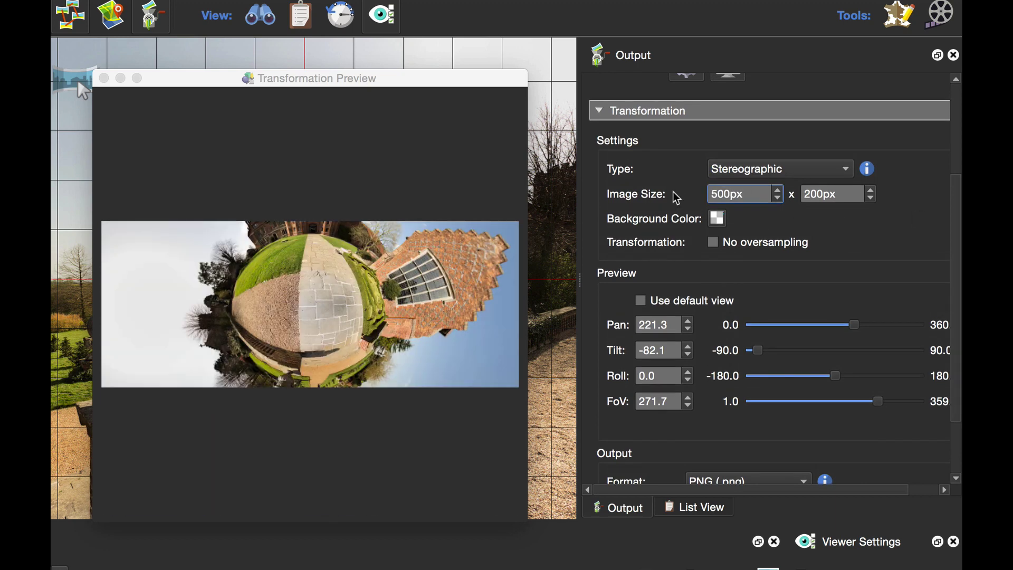
text(0)
key(Tab)
text(5000)
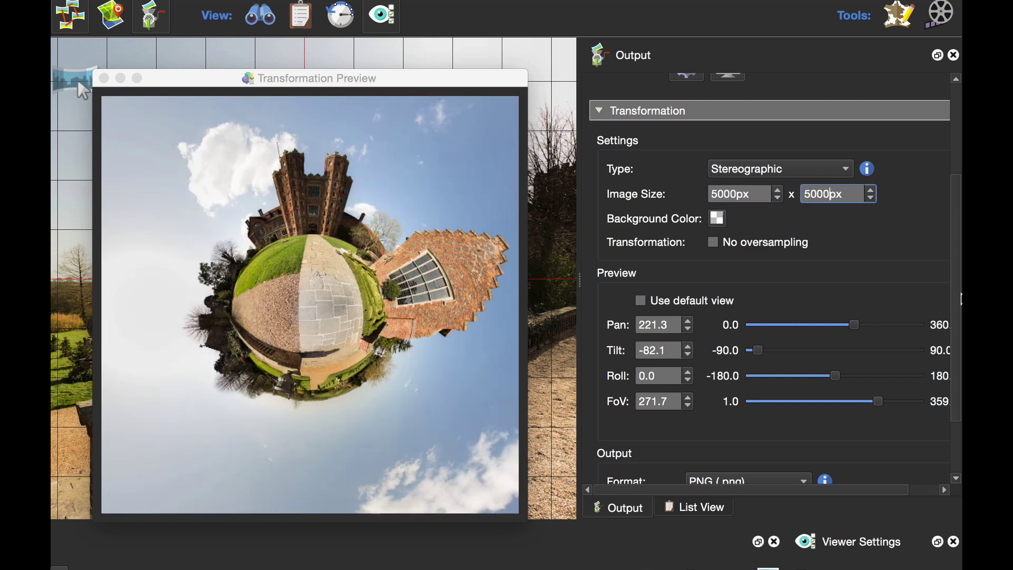
Choose JPEG (.jpg) format and generate the output to output/pano.jpg
scroll(953, 295, down, 3)
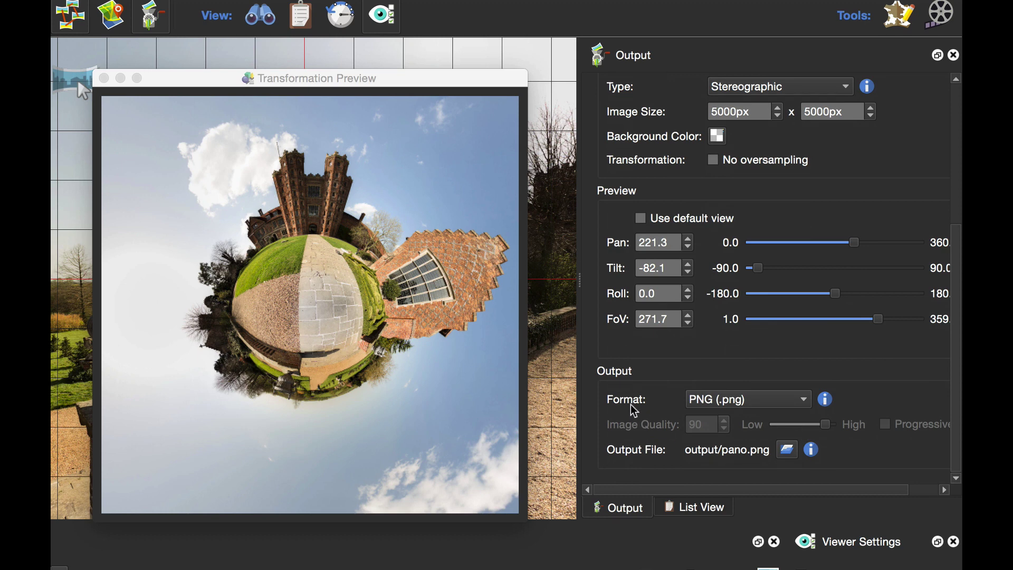
click(716, 405)
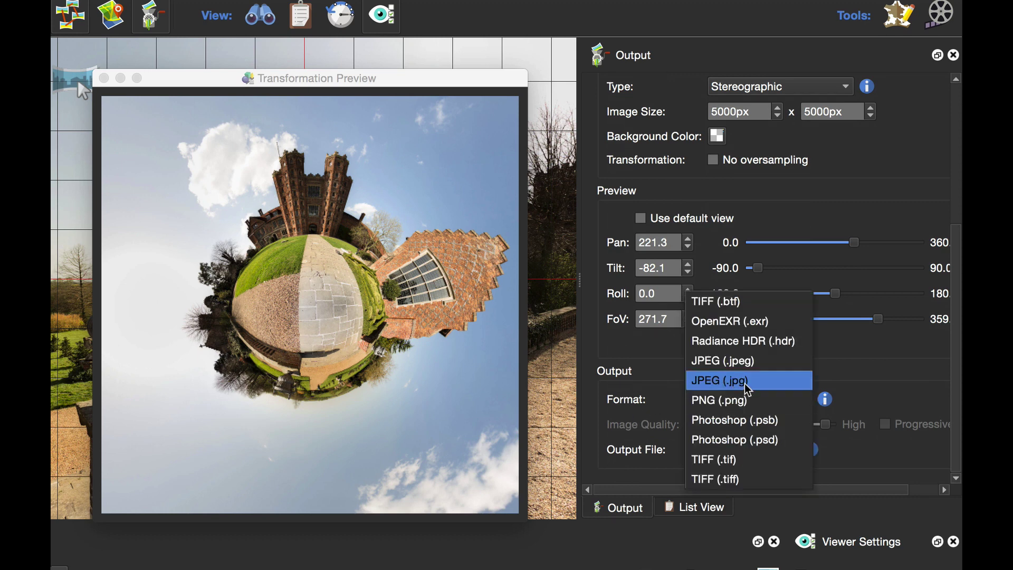
click(748, 383)
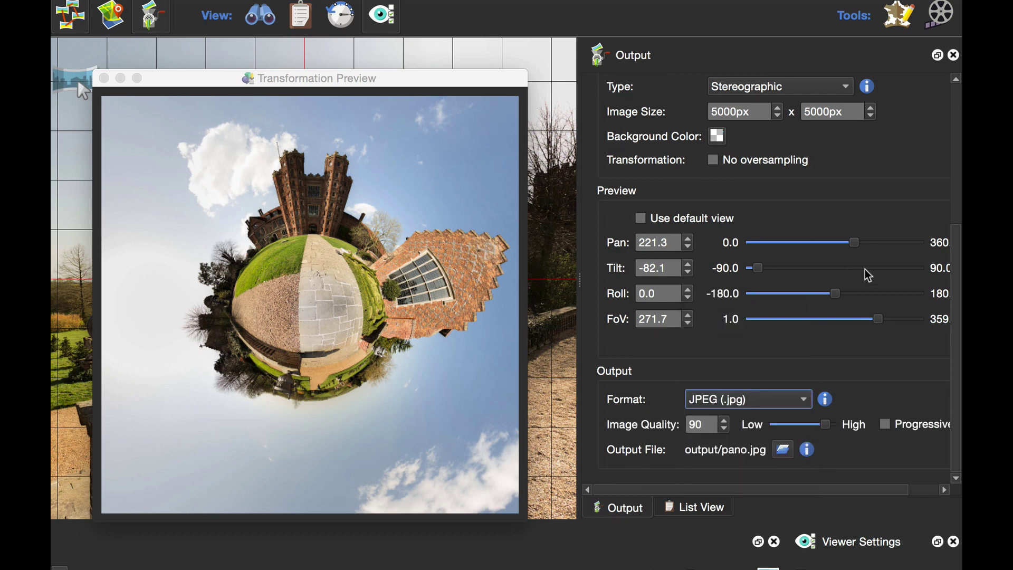
scroll(953, 346, up, 6)
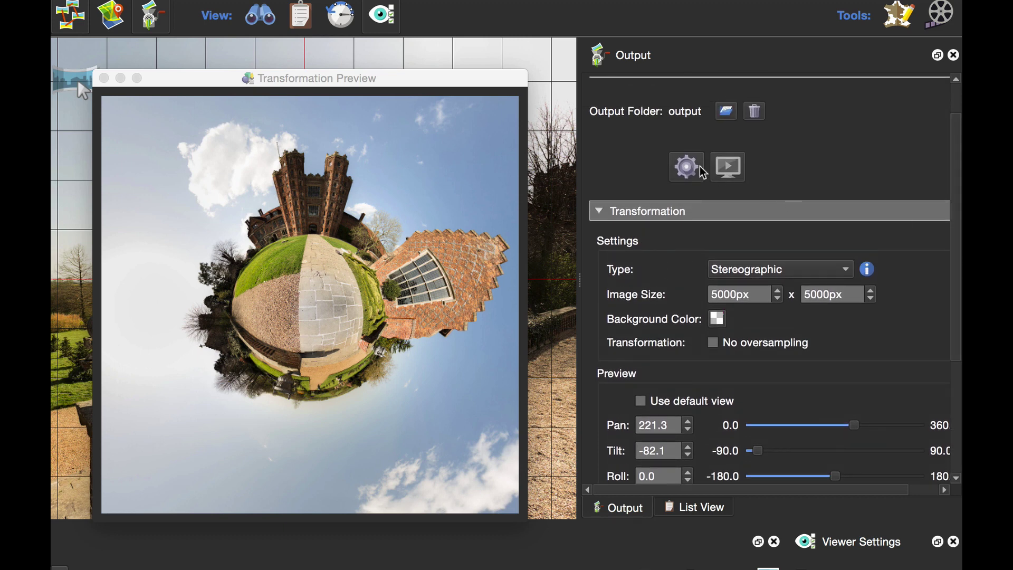
click(691, 169)
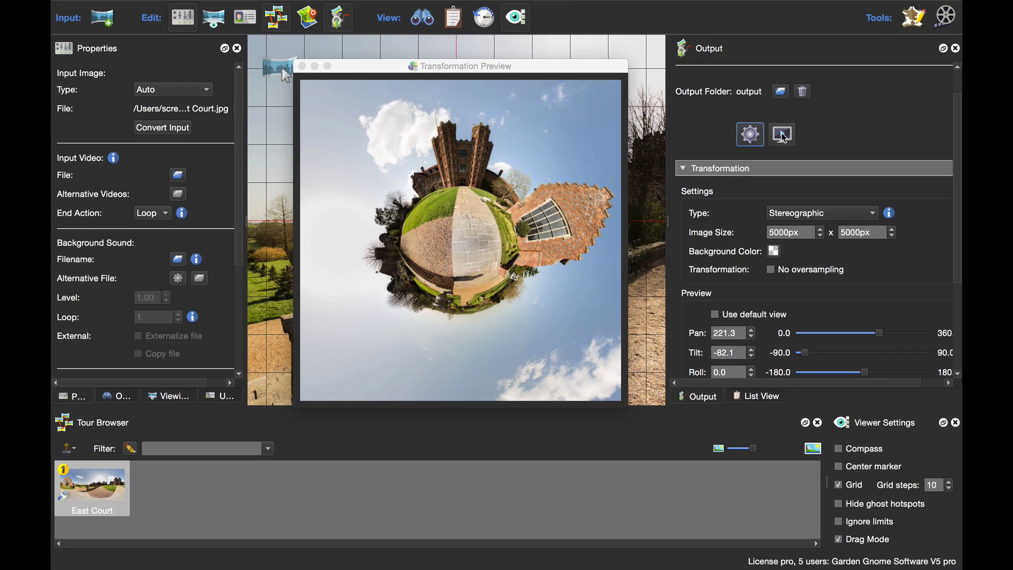
Open the exported pano.jpg in Preview, inspect it, then close it
click(783, 135)
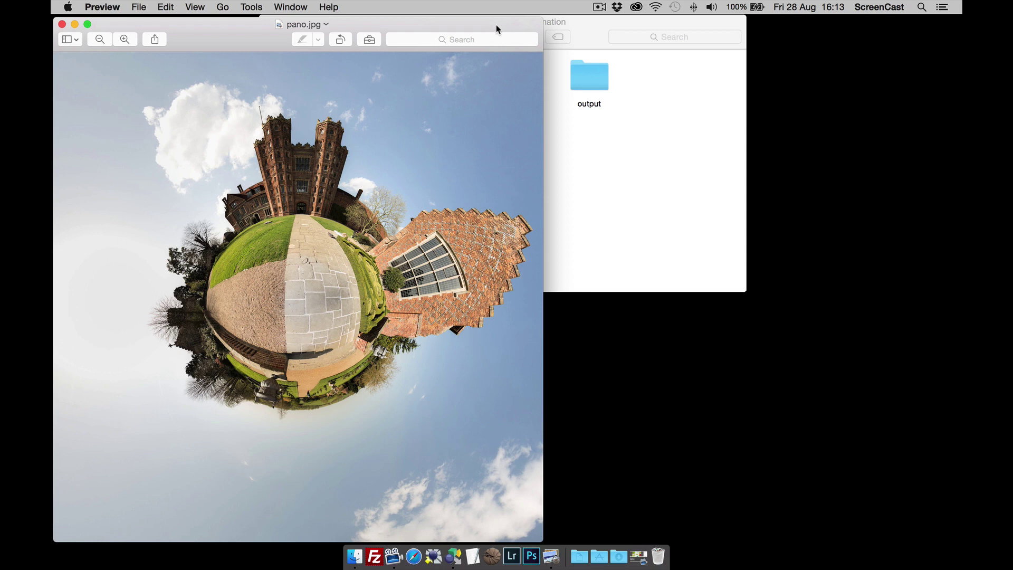
drag(496, 24, 707, 22)
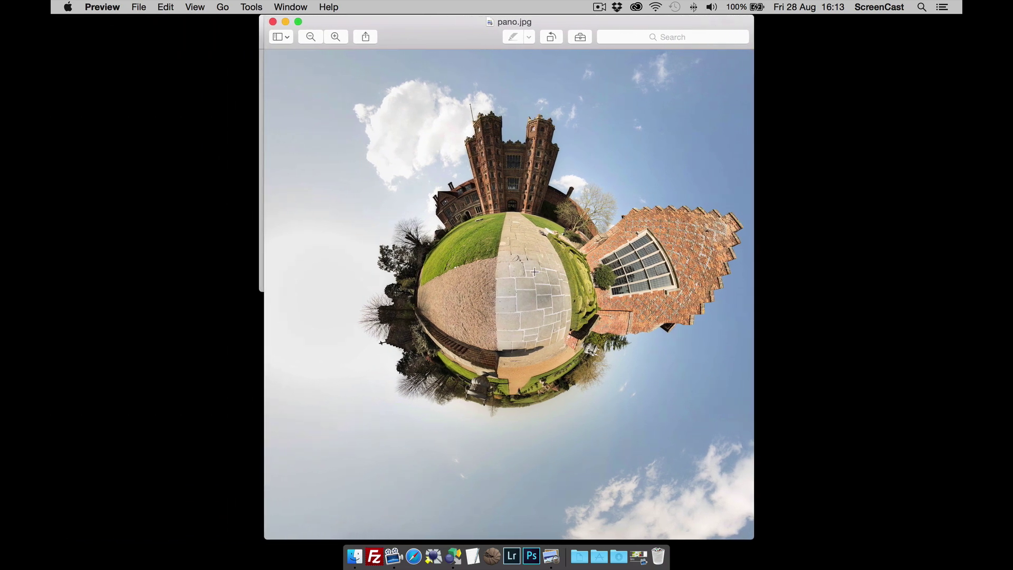
click(273, 22)
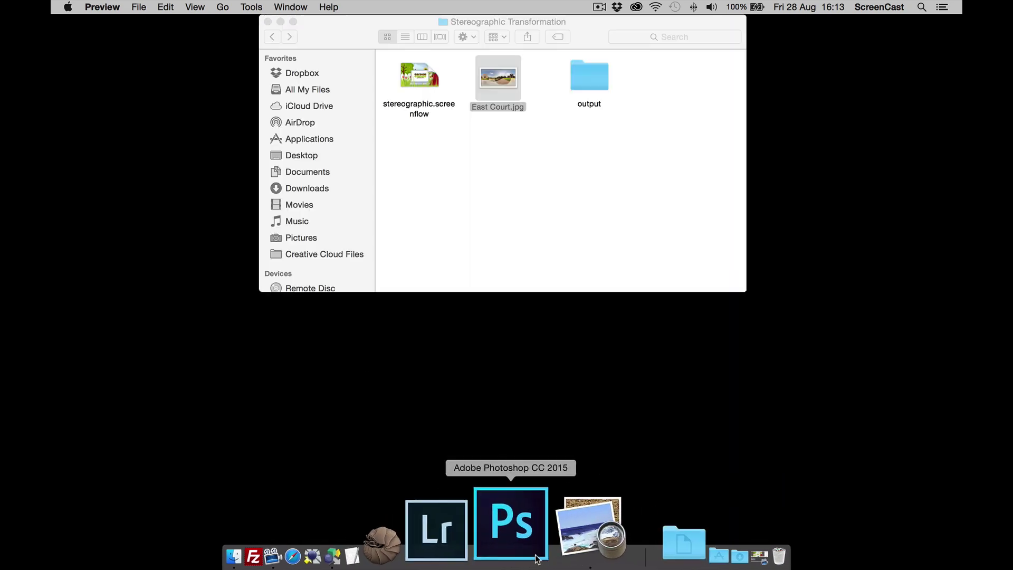
Back in Pano2VR, set Tilt to 90.0 and Pan to 137.0 for a tunnel view
click(453, 543)
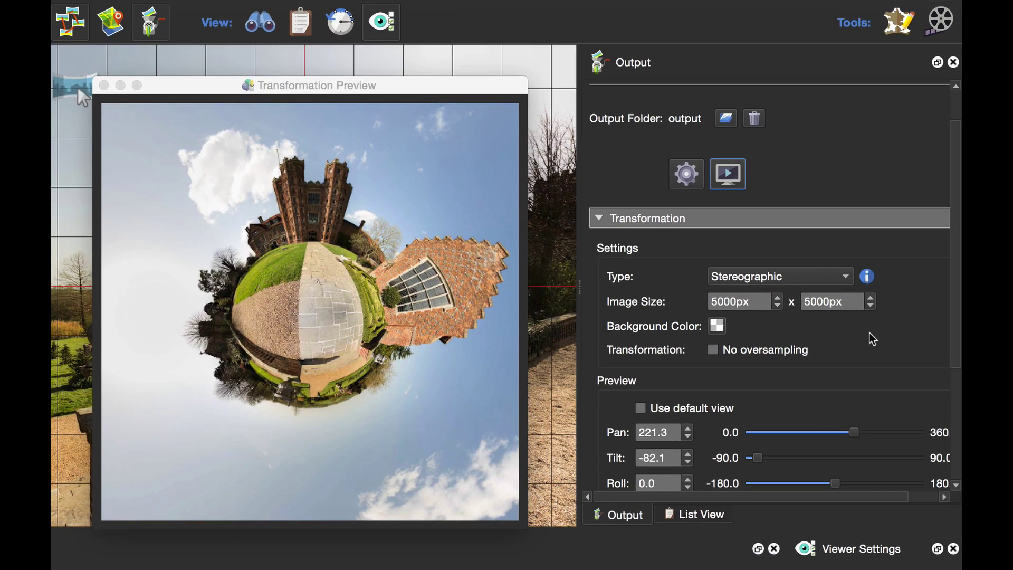
drag(959, 252, 954, 373)
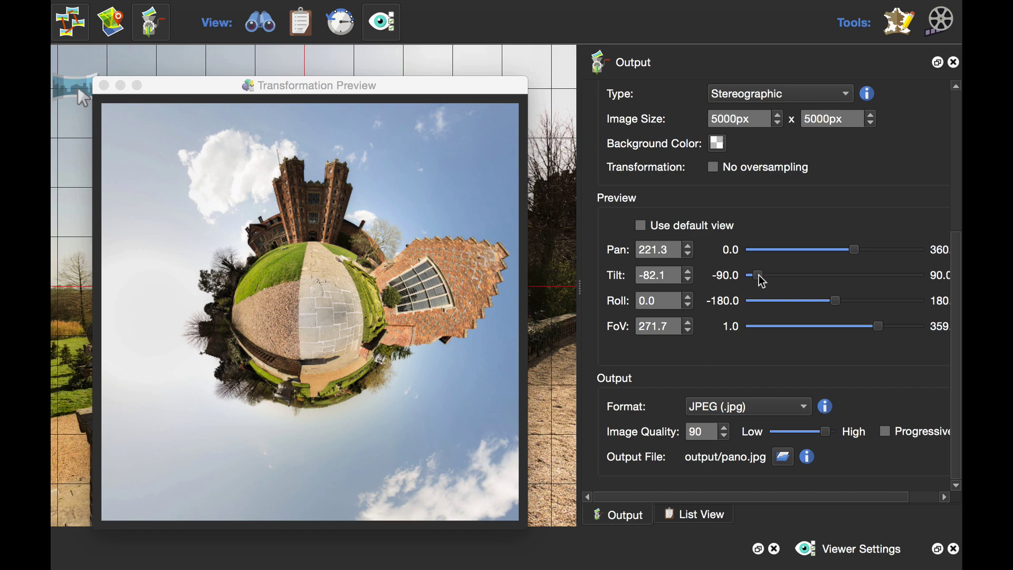
drag(761, 281, 928, 288)
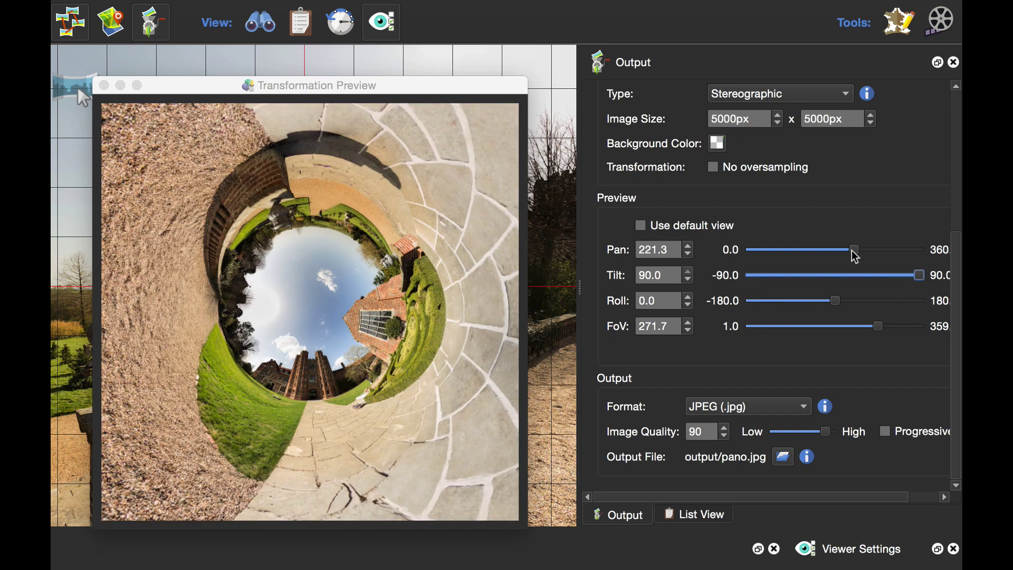
drag(855, 252, 816, 256)
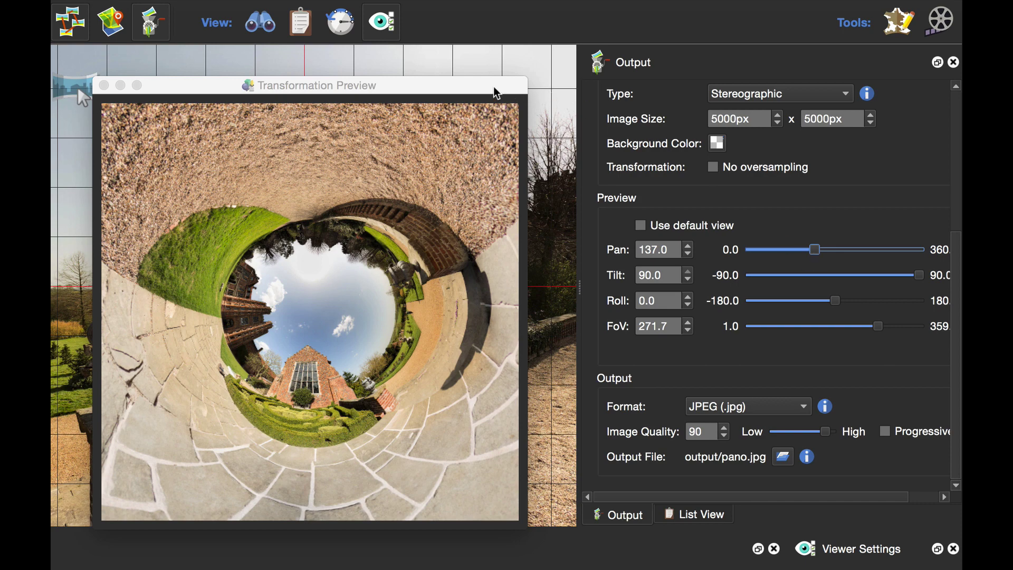
Nudge the preview window right and confirm the projection stays Stereographic
drag(496, 93, 512, 88)
click(789, 97)
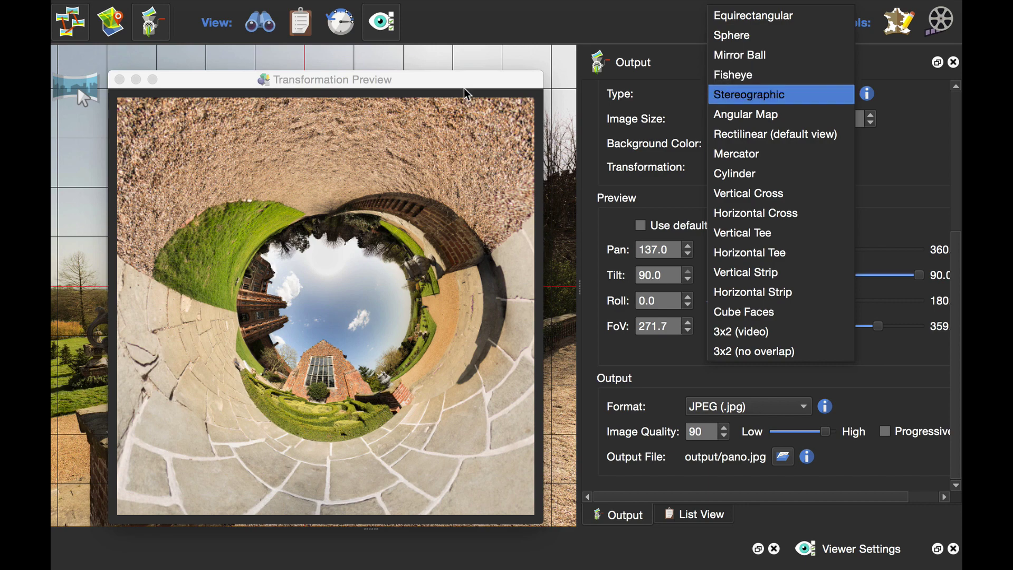
click(657, 360)
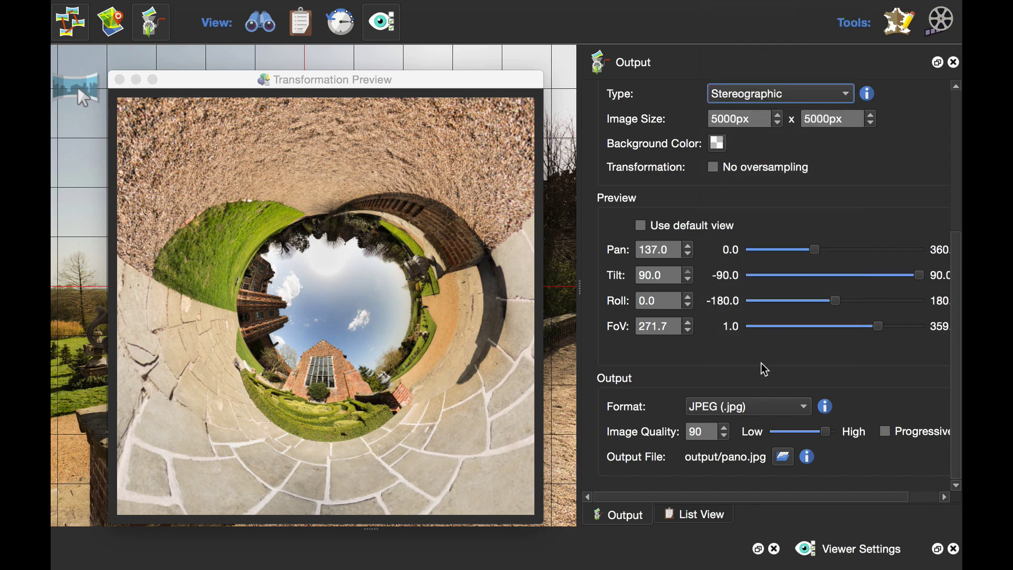